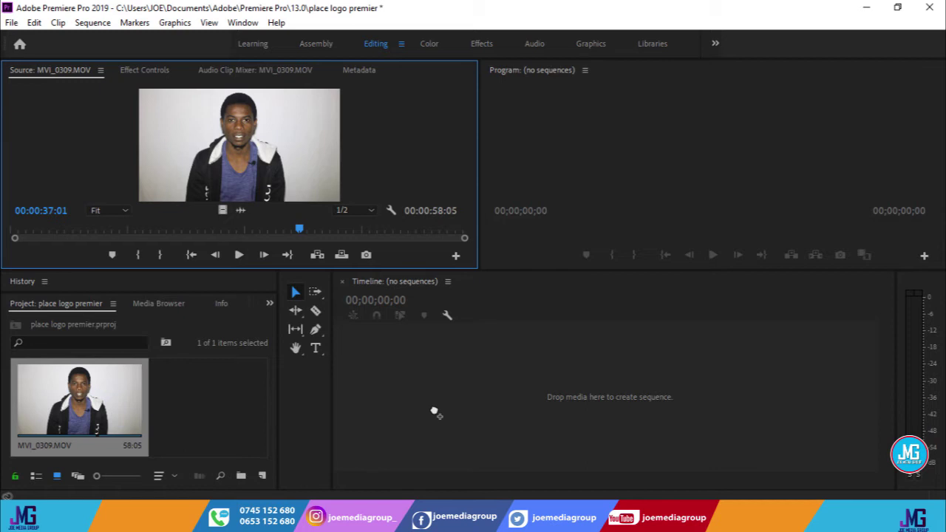
- Create a sequence from MVI_0309.MOV in the empty timeline and preview its first few seconds
{"action": "left_click_drag", "start_coordinate": [434, 411], "coordinate": [473, 405]}
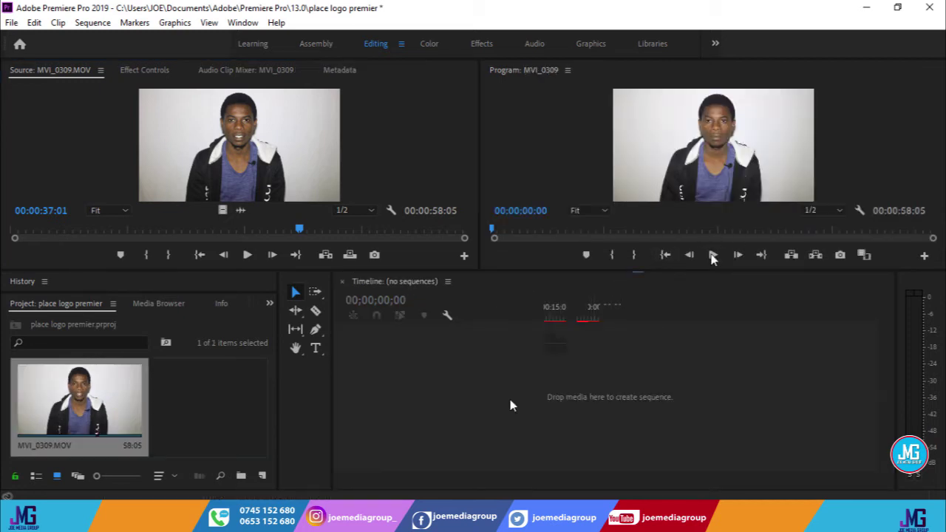
{"action": "key", "text": "space"}
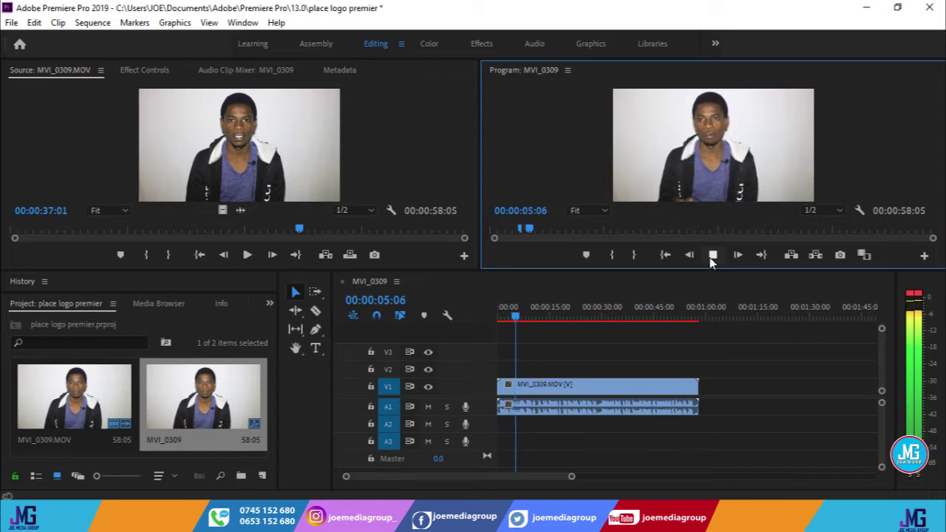
{"action": "left_click", "coordinate": [713, 256]}
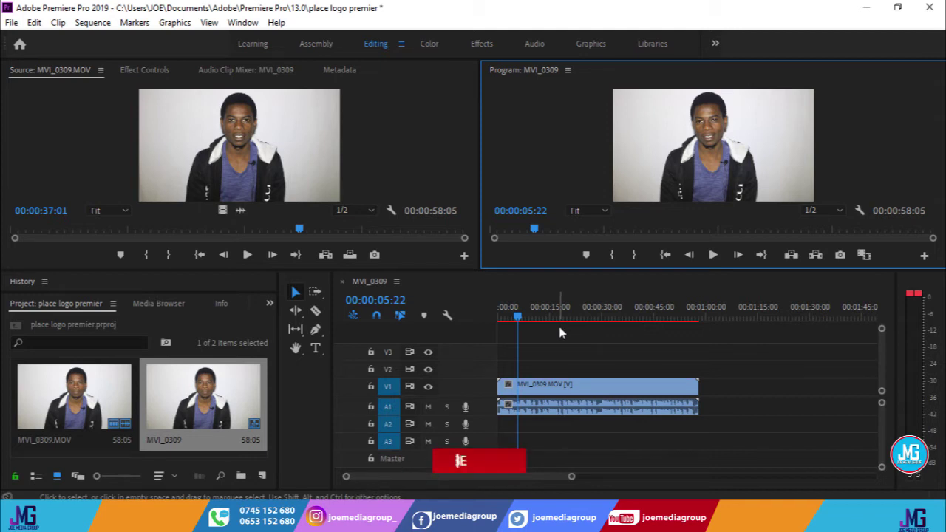
{"action": "left_click", "coordinate": [560, 333]}
{"action": "left_click_drag", "start_coordinate": [572, 478], "coordinate": [553, 476]}
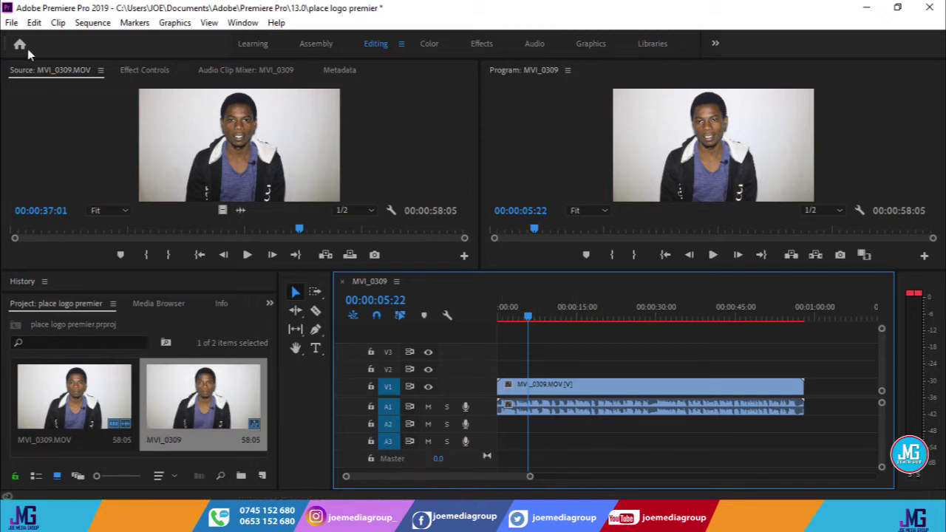
- Import the logo endelea.png (518 x 410 PNG) from the DESIGN\lo folder on Local Disk (D:)
{"action": "left_click", "coordinate": [11, 22]}
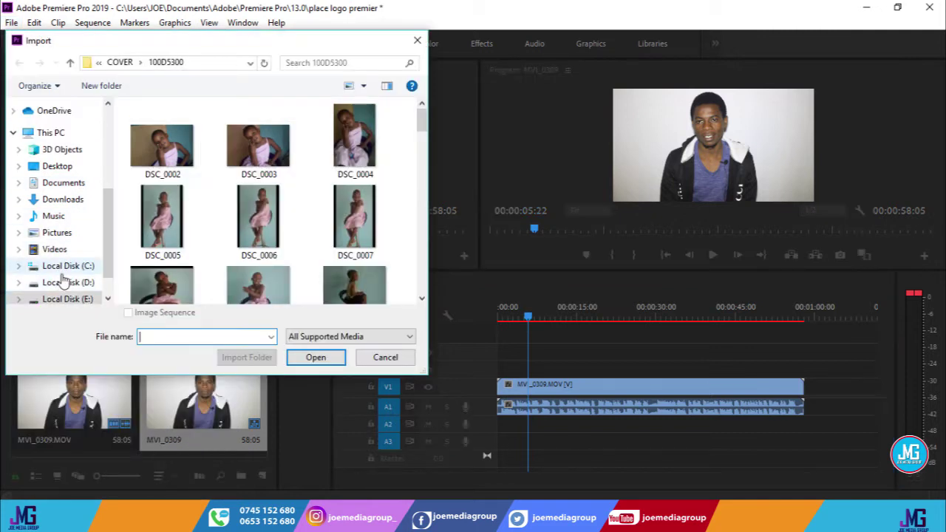
{"action": "left_click", "coordinate": [66, 283]}
{"action": "double_click", "coordinate": [183, 201]}
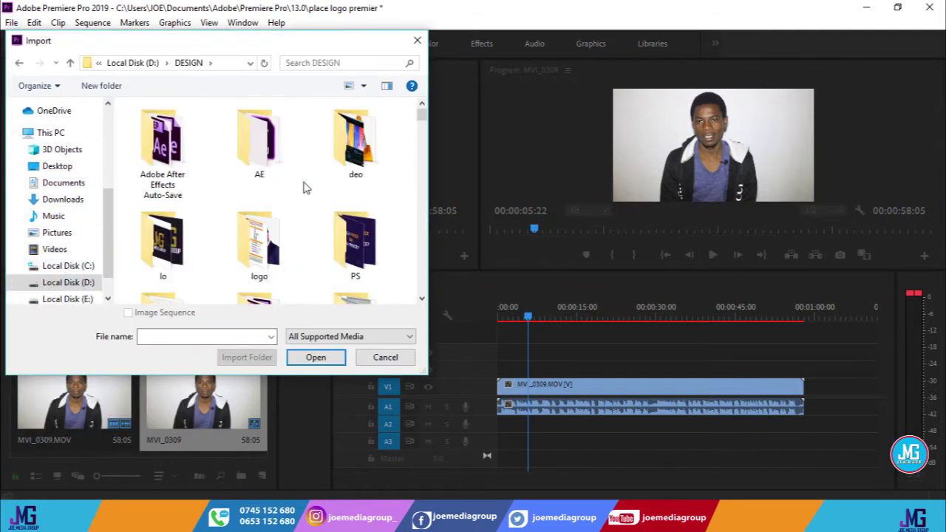
{"action": "double_click", "coordinate": [151, 241]}
{"action": "scroll", "coordinate": [280, 221], "scroll_direction": "down", "scroll_amount": 1}
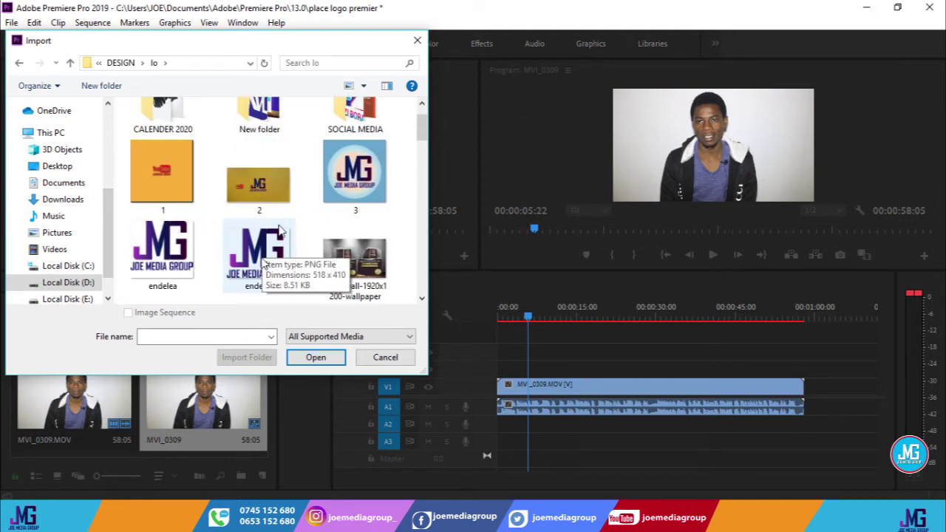
{"action": "left_click", "coordinate": [264, 256]}
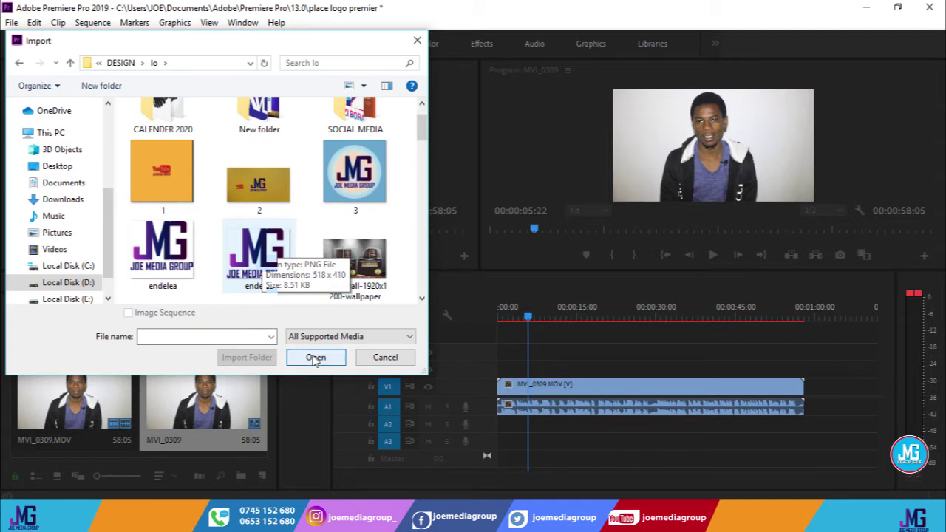
{"action": "left_click", "coordinate": [316, 357]}
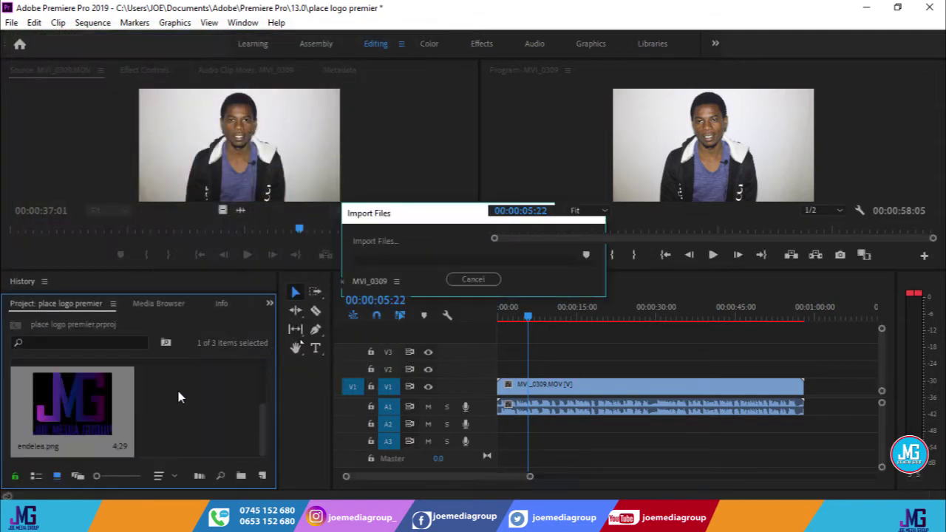
- Place endelea.png on track V2 at the start of the sequence and set the playhead to 00:00:02:12
{"action": "left_click_drag", "start_coordinate": [76, 403], "coordinate": [509, 374]}
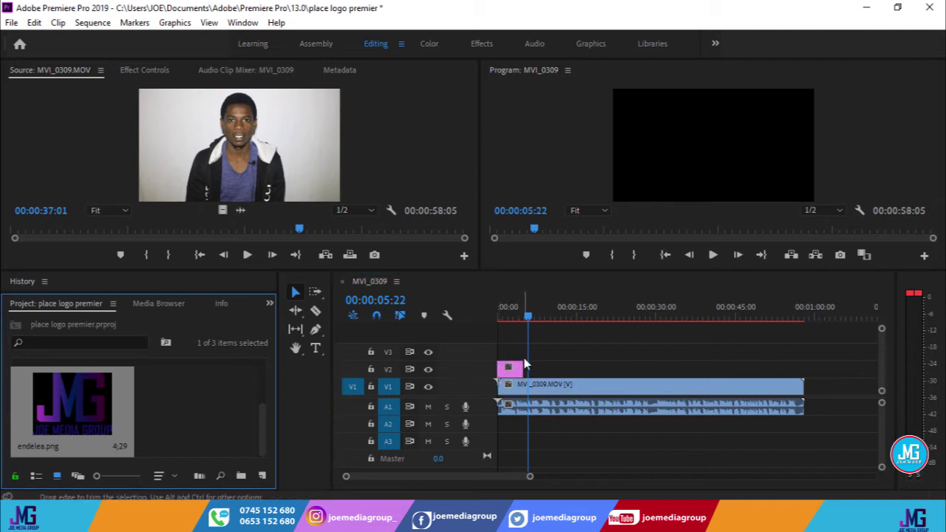
{"action": "left_click", "coordinate": [513, 317]}
{"action": "left_click", "coordinate": [527, 316]}
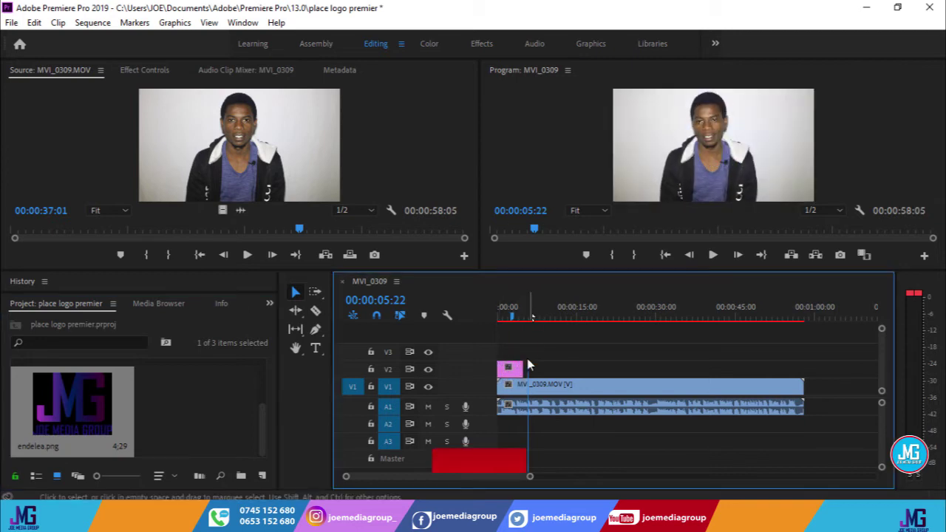
{"action": "left_click", "coordinate": [509, 316]}
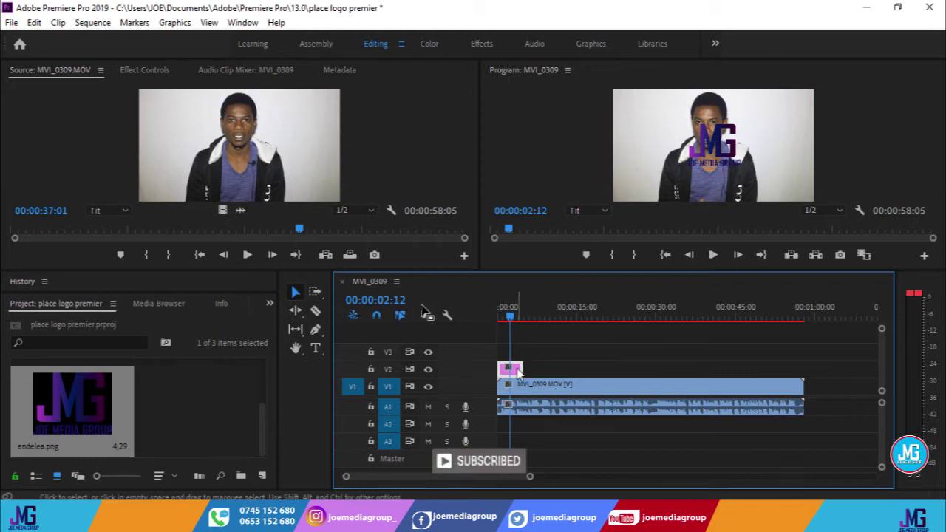
- Scale the endelea.png logo uniformly to 25.0, checking it in an enlarged preview at 100% zoom
{"action": "left_click", "coordinate": [140, 70]}
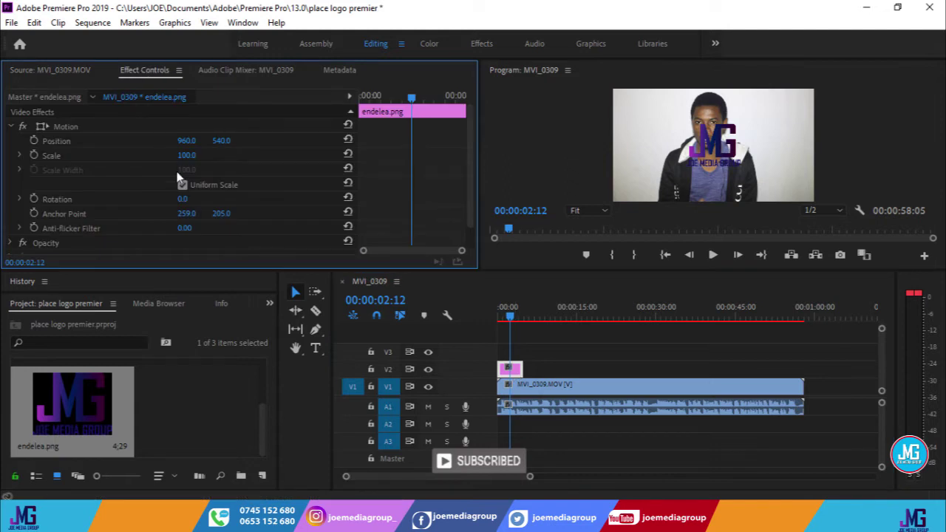
{"action": "left_click_drag", "start_coordinate": [186, 155], "coordinate": [158, 156]}
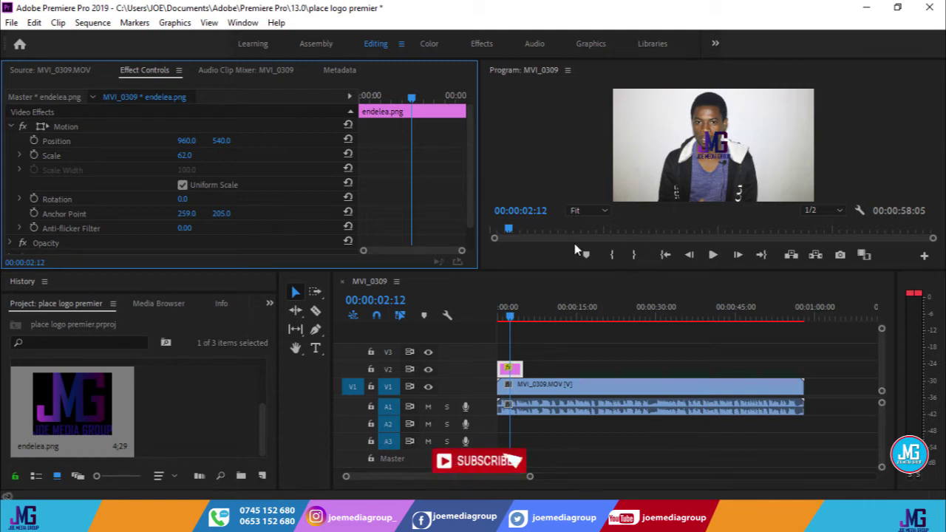
{"action": "left_click_drag", "start_coordinate": [576, 270], "coordinate": [650, 411]}
{"action": "left_click_drag", "start_coordinate": [185, 156], "coordinate": [140, 156]}
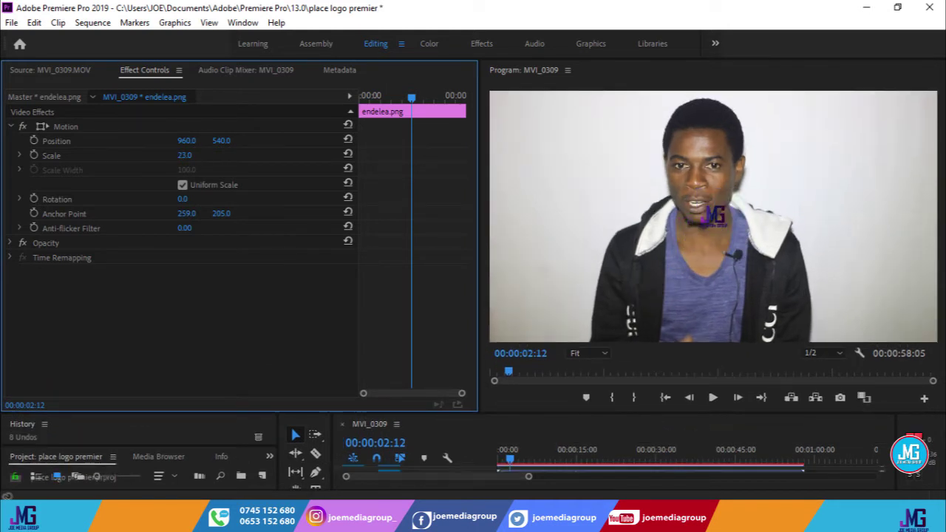
{"action": "left_click_drag", "start_coordinate": [141, 156], "coordinate": [148, 157]}
{"action": "left_click", "coordinate": [606, 354]}
{"action": "left_click", "coordinate": [595, 444]}
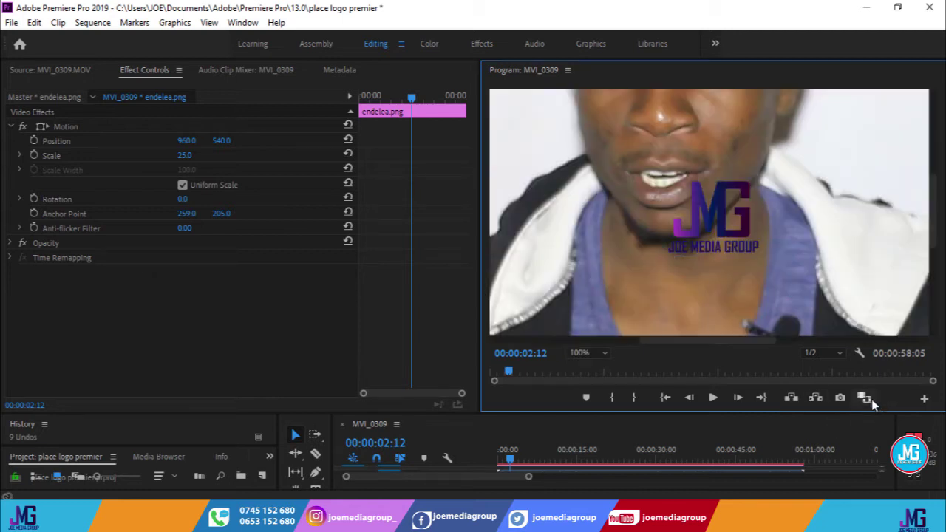
- Add the Safe Margins control to the Program monitor, turn the margins on and fit the preview to the monitor
{"action": "left_click", "coordinate": [924, 398]}
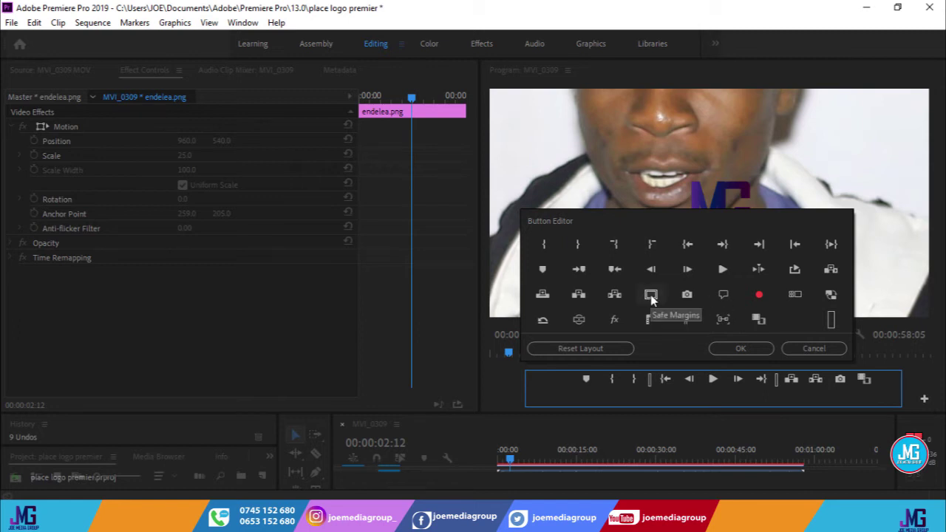
{"action": "left_click_drag", "start_coordinate": [652, 295], "coordinate": [873, 399]}
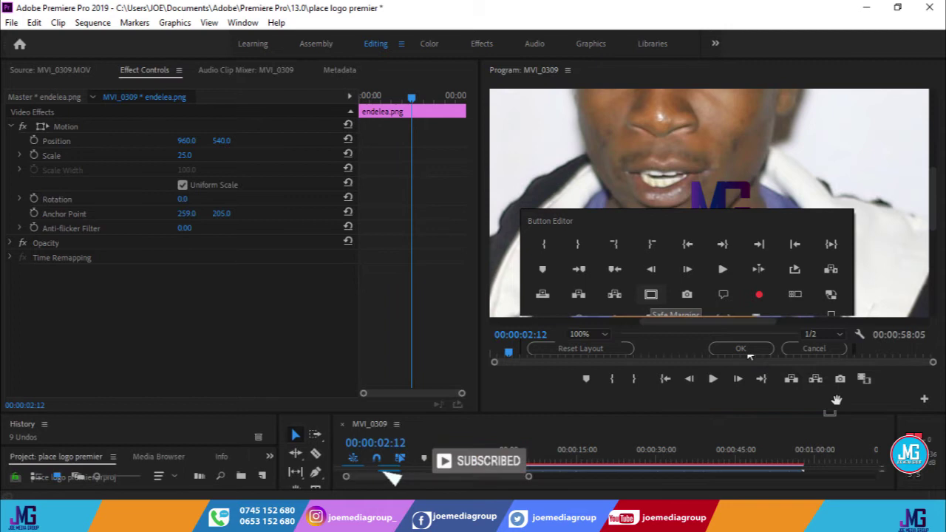
{"action": "left_click", "coordinate": [742, 349]}
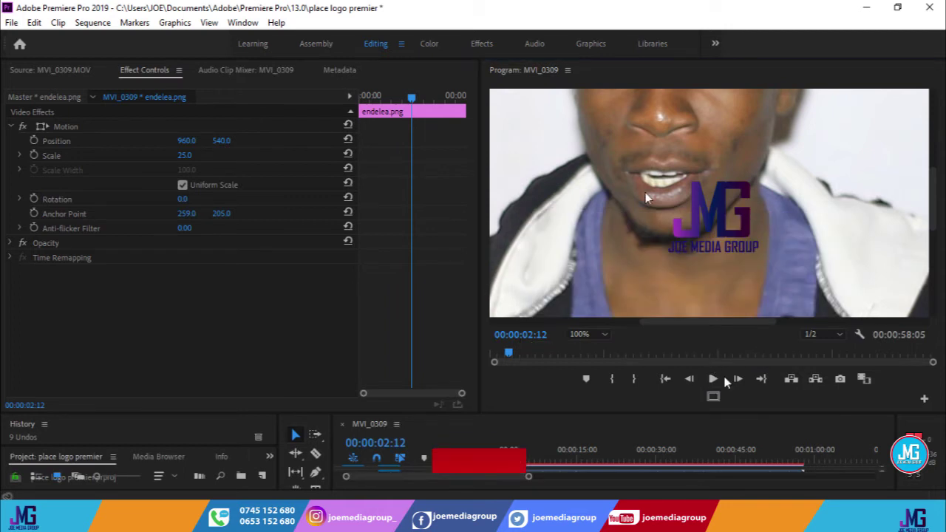
{"action": "left_click", "coordinate": [591, 334]}
{"action": "left_click", "coordinate": [594, 347]}
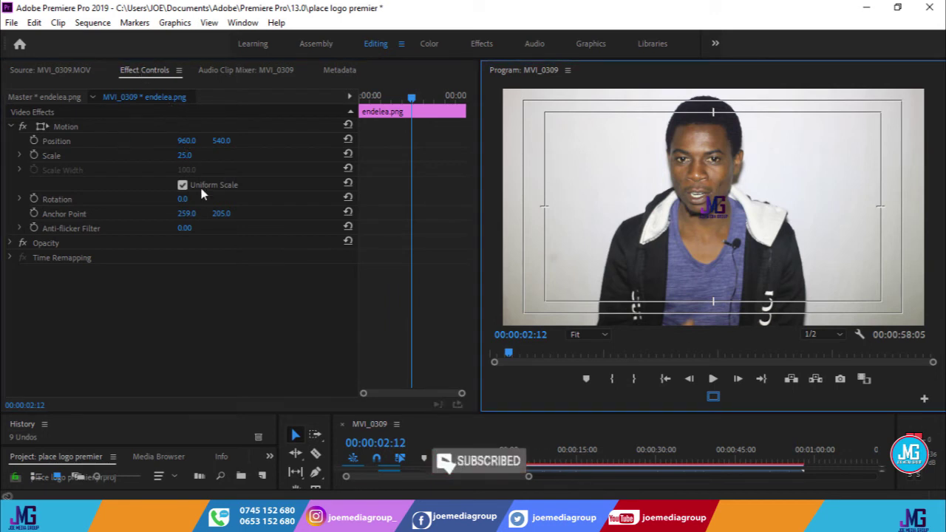
- Move the logo to the lower-right corner of the video frame, at position 1749.0, 970.0
{"action": "left_click", "coordinate": [85, 142]}
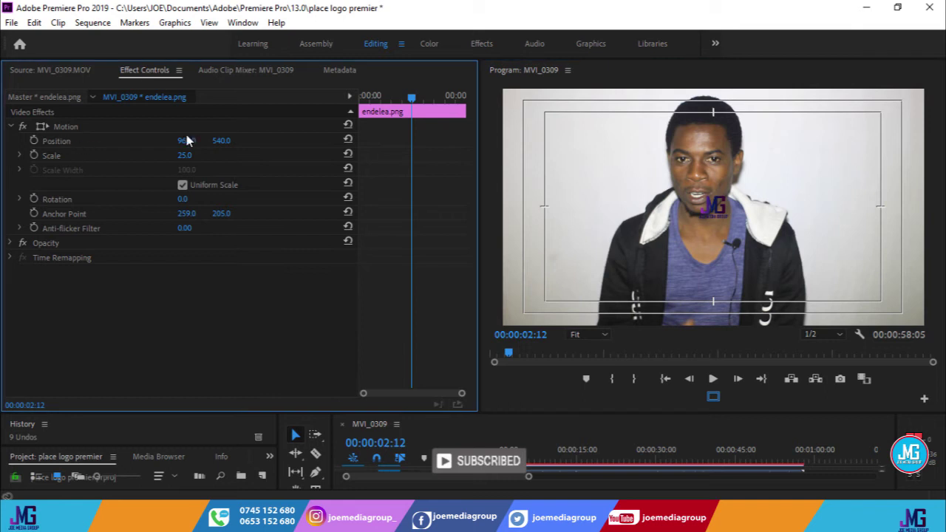
{"action": "left_click_drag", "start_coordinate": [221, 142], "coordinate": [505, 143]}
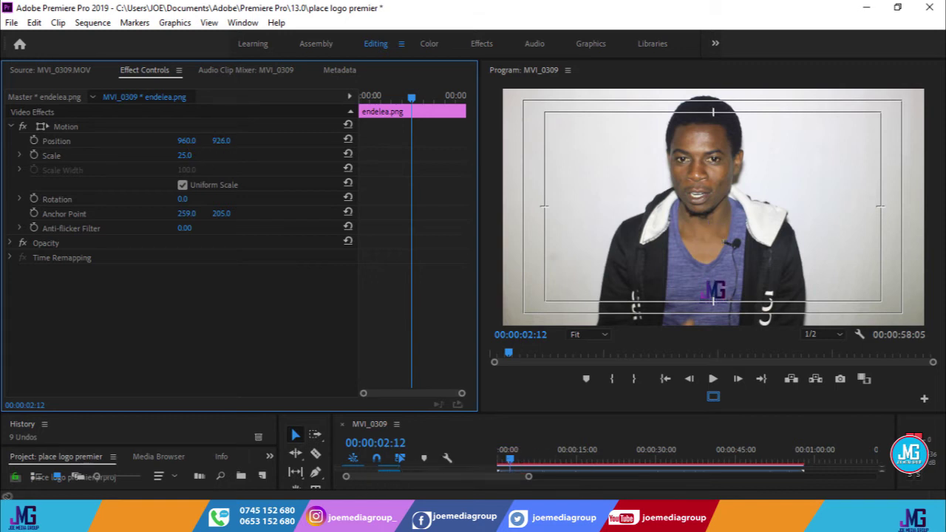
{"action": "left_click_drag", "start_coordinate": [714, 290], "coordinate": [711, 289]}
{"action": "left_click_drag", "start_coordinate": [186, 141], "coordinate": [346, 140]}
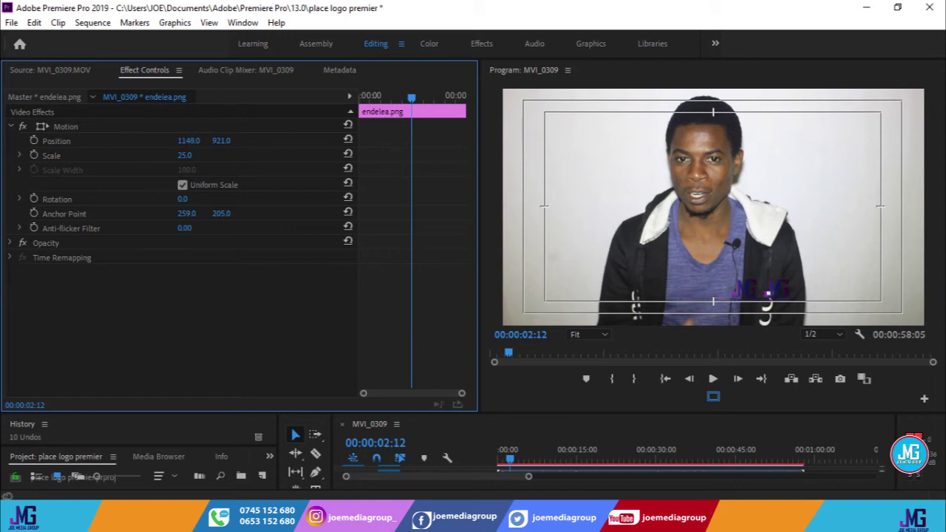
{"action": "left_click_drag", "start_coordinate": [664, 140], "coordinate": [807, 140]}
{"action": "left_click_drag", "start_coordinate": [221, 141], "coordinate": [178, 140]}
- Try to pan the Program monitor preview at 100% zoom towards the logo with the Hand tool
{"action": "left_click", "coordinate": [604, 336]}
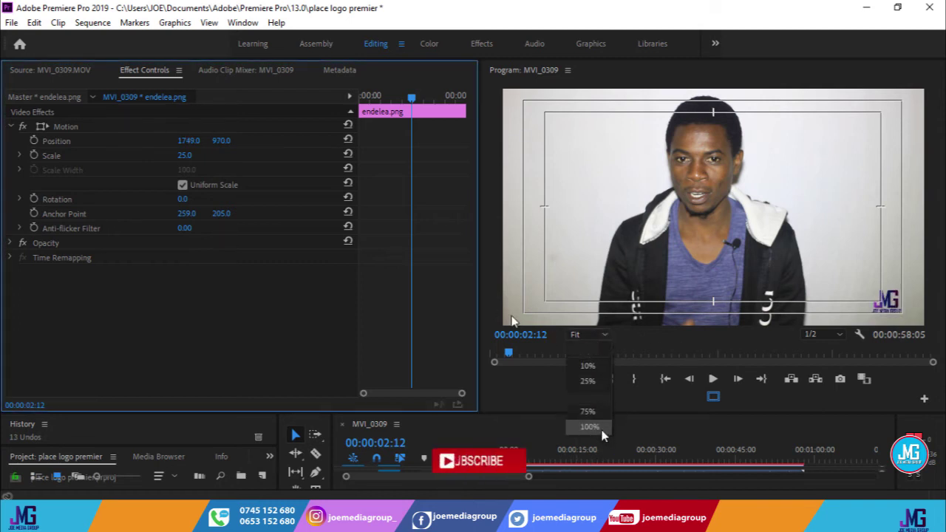
{"action": "left_click", "coordinate": [595, 425]}
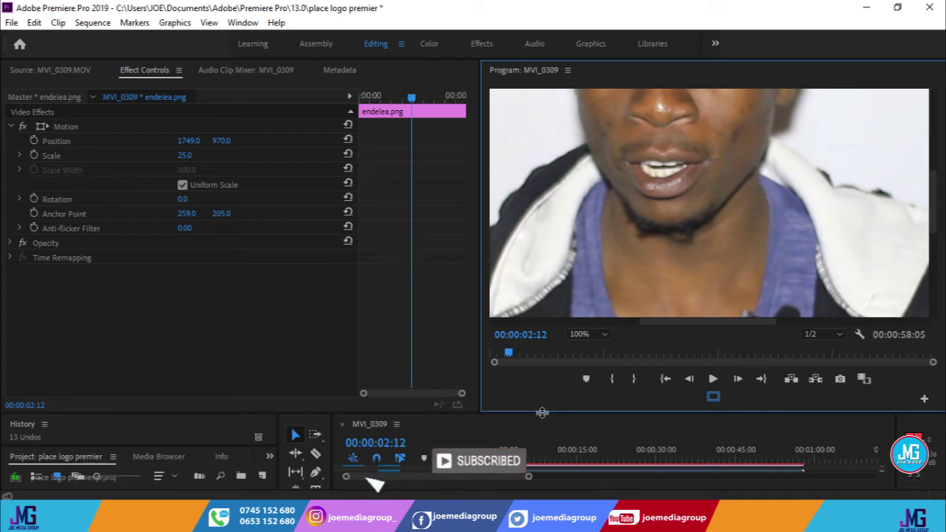
{"action": "mouse_move", "coordinate": [542, 413]}
{"action": "left_mouse_down"}
{"action": "mouse_move", "coordinate": [533, 315]}
{"action": "mouse_move", "coordinate": [513, 337]}
{"action": "mouse_move", "coordinate": [542, 413]}
{"action": "left_mouse_up"}
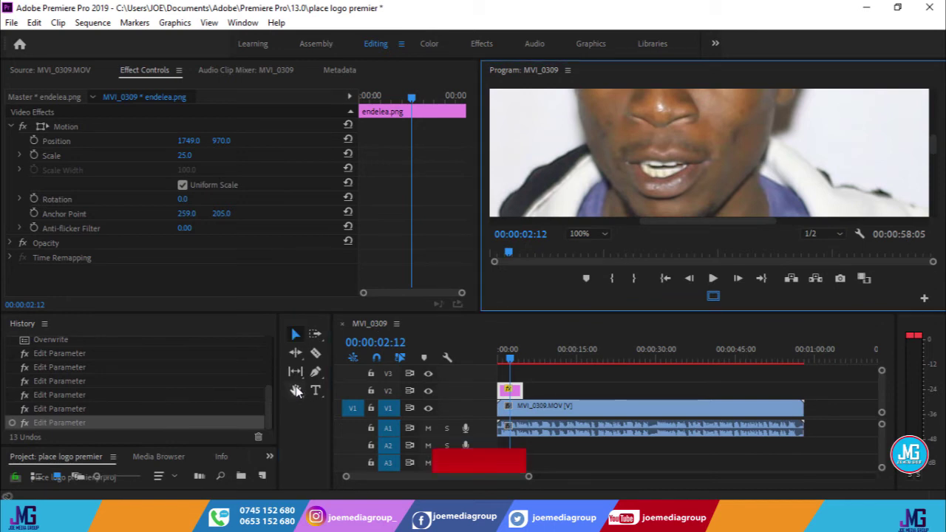
{"action": "left_click_drag", "start_coordinate": [786, 166], "coordinate": [744, 116]}
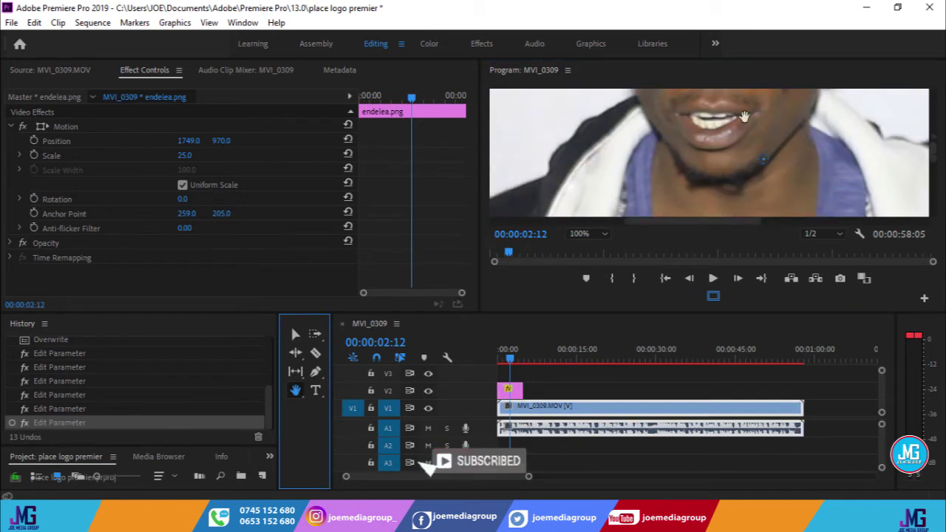
{"action": "left_click_drag", "start_coordinate": [807, 160], "coordinate": [833, 140]}
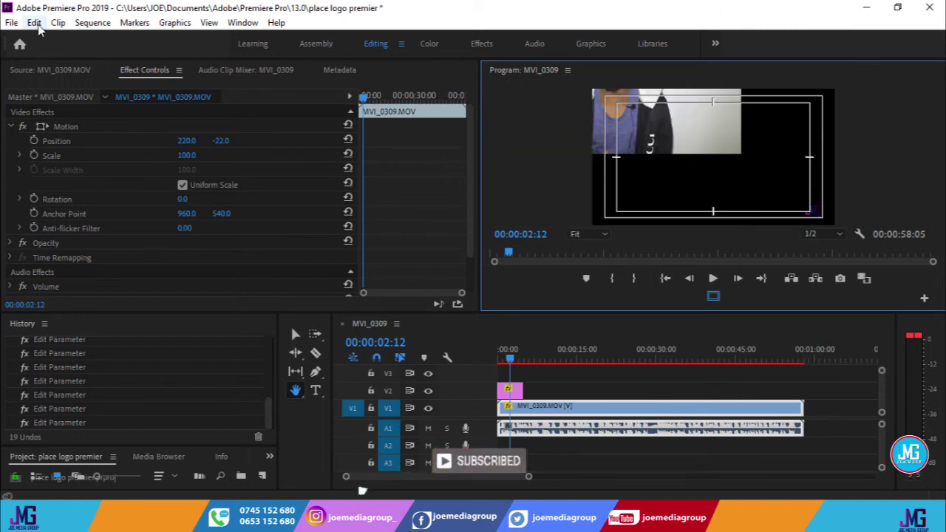
- Undo the accidental position changes of the MVI_0309.MOV clip until it fills the frame again
{"action": "left_click", "coordinate": [34, 23]}
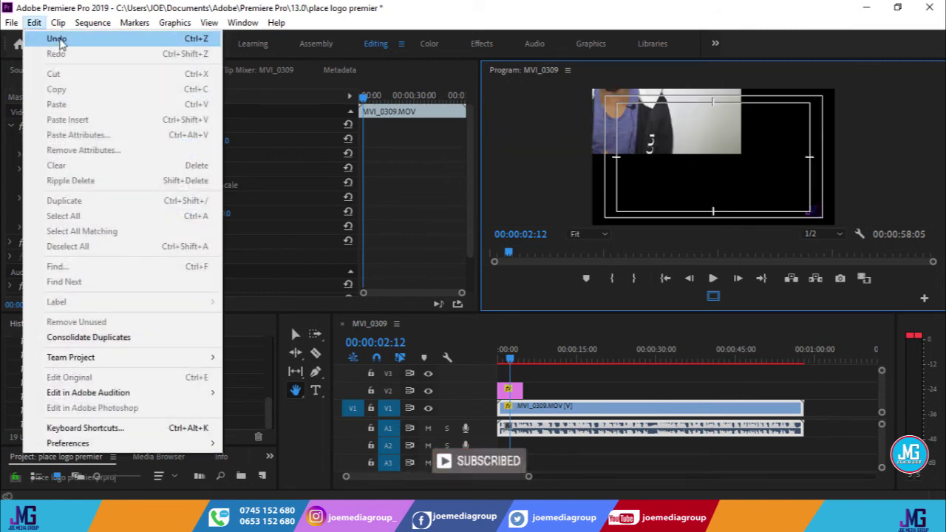
{"action": "left_click", "coordinate": [57, 38]}
{"action": "left_click", "coordinate": [34, 22]}
{"action": "left_click", "coordinate": [57, 39]}
{"action": "left_click", "coordinate": [34, 22]}
{"action": "left_click", "coordinate": [37, 27]}
{"action": "left_click", "coordinate": [34, 22]}
{"action": "left_click", "coordinate": [58, 53]}
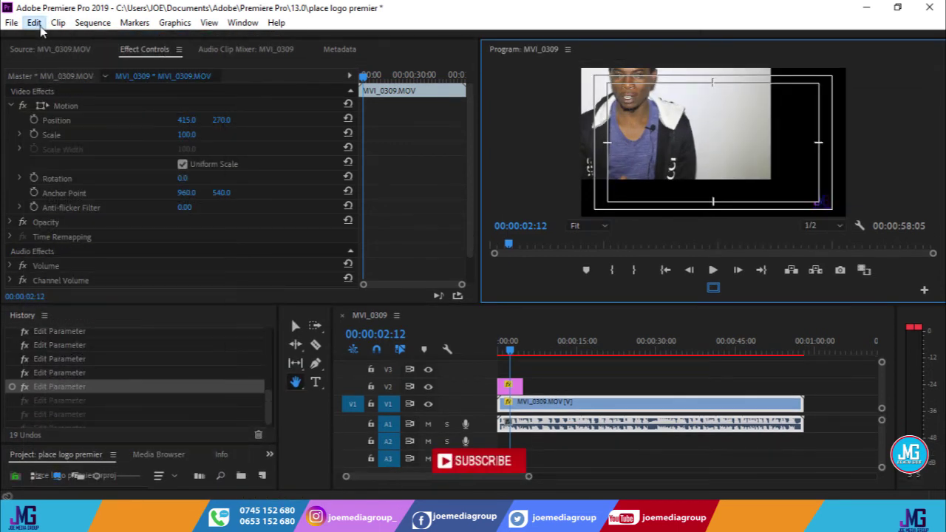
{"action": "left_click", "coordinate": [34, 23]}
{"action": "left_click", "coordinate": [52, 38]}
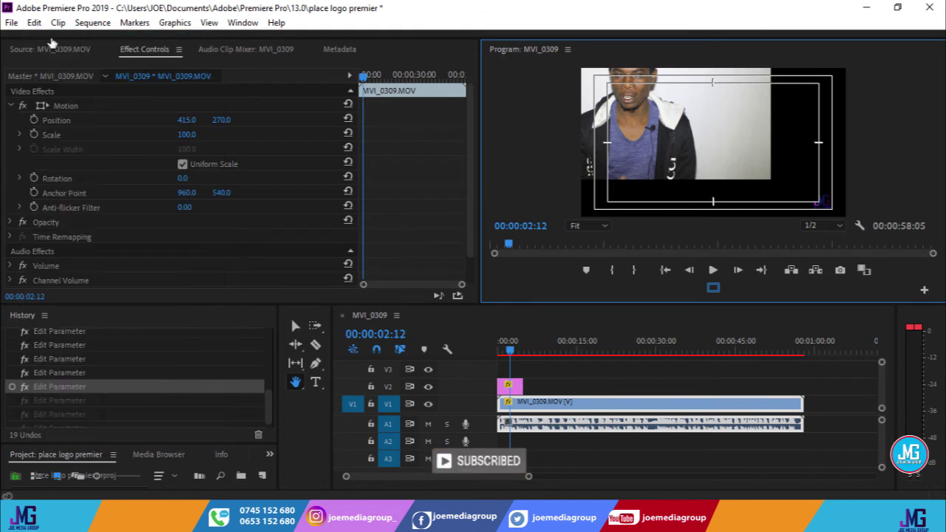
{"action": "key", "text": "ctrl+shift+z"}
{"action": "key", "text": "ctrl+z"}
{"action": "left_click", "coordinate": [42, 27]}
{"action": "left_click", "coordinate": [42, 27]}
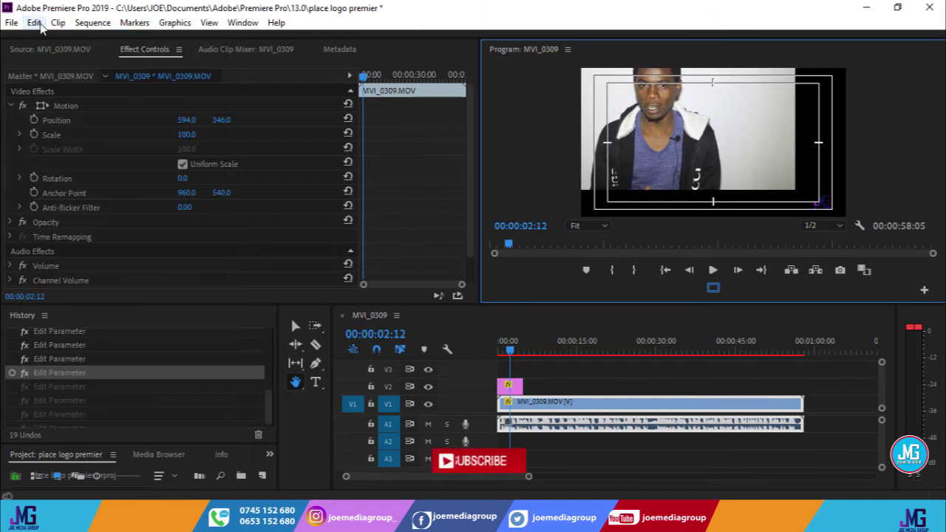
{"action": "left_click", "coordinate": [41, 27]}
{"action": "left_click", "coordinate": [57, 38]}
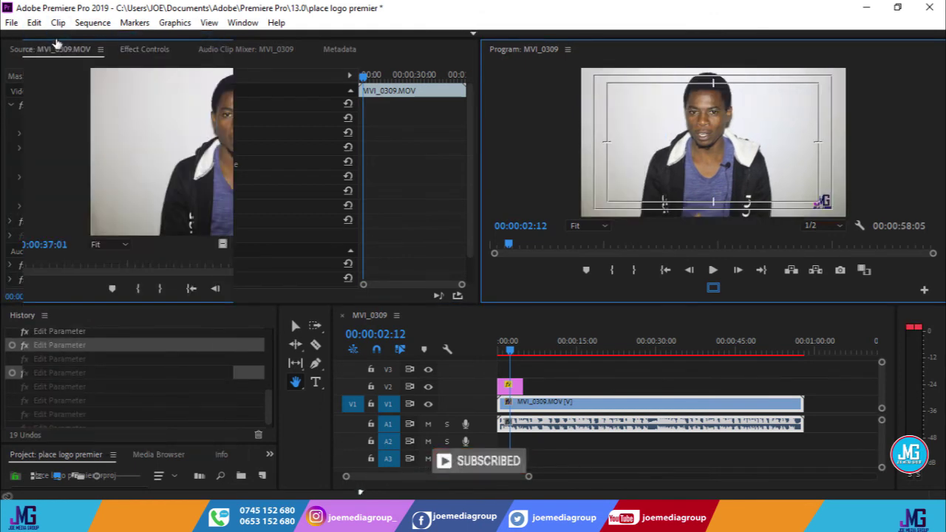
- Try to inspect the logo in the Program monitor by setting the preview zoom to 75% and panning with the Hand tool
{"action": "left_click_drag", "start_coordinate": [766, 157], "coordinate": [731, 151]}
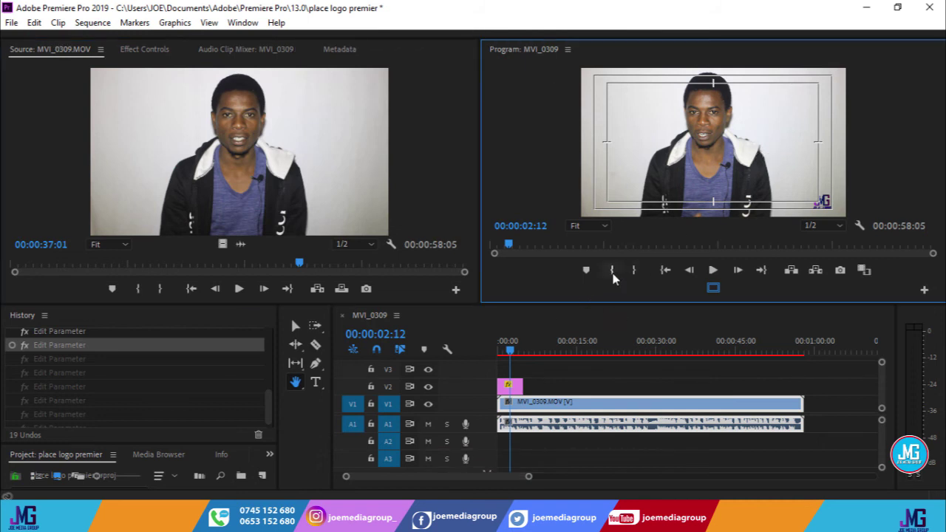
{"action": "left_click", "coordinate": [606, 228]}
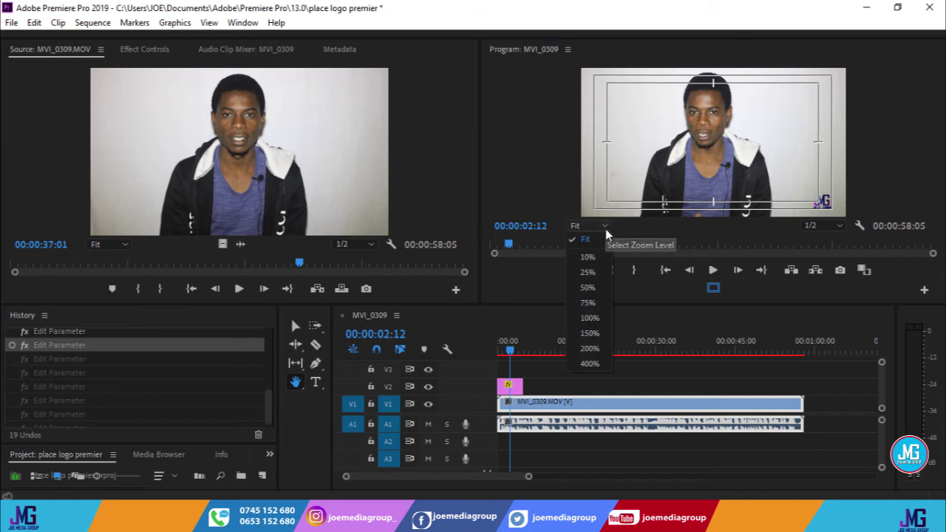
{"action": "left_click", "coordinate": [593, 298]}
{"action": "left_click_drag", "start_coordinate": [786, 167], "coordinate": [762, 85]}
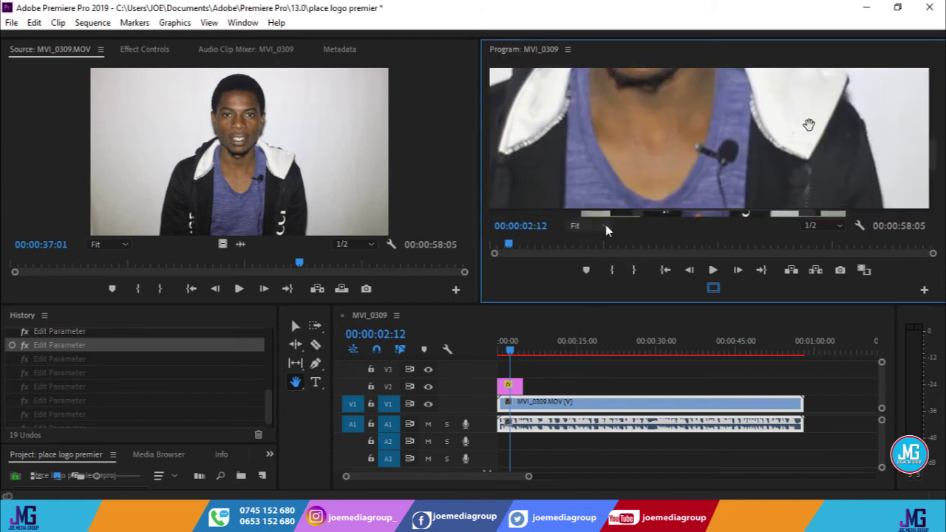
{"action": "left_click_drag", "start_coordinate": [852, 152], "coordinate": [554, 131]}
{"action": "left_click_drag", "start_coordinate": [850, 145], "coordinate": [798, 84]}
{"action": "left_click_drag", "start_coordinate": [836, 195], "coordinate": [836, 143]}
{"action": "left_click_drag", "start_coordinate": [502, 89], "coordinate": [661, 101]}
{"action": "left_click_drag", "start_coordinate": [869, 203], "coordinate": [842, 118]}
{"action": "left_click_drag", "start_coordinate": [820, 89], "coordinate": [847, 141]}
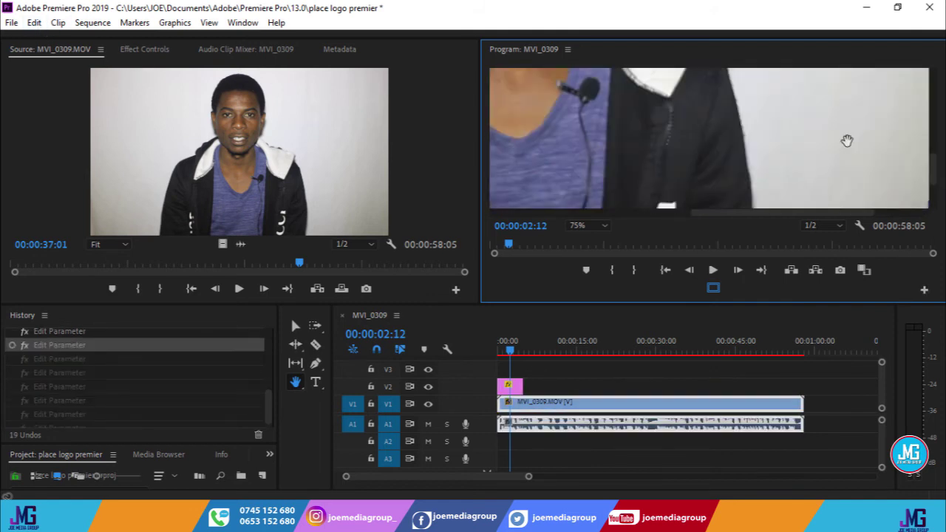
{"action": "left_click", "coordinate": [58, 22]}
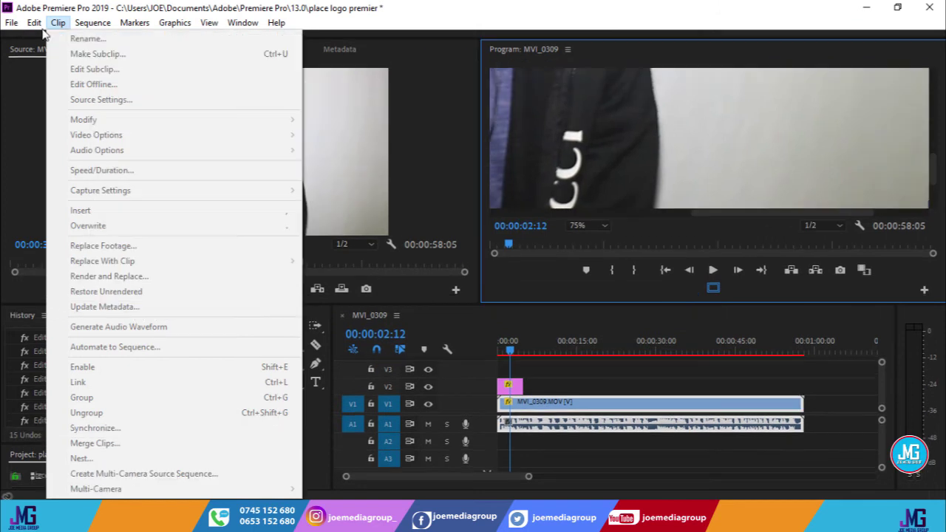
{"action": "left_click", "coordinate": [58, 41]}
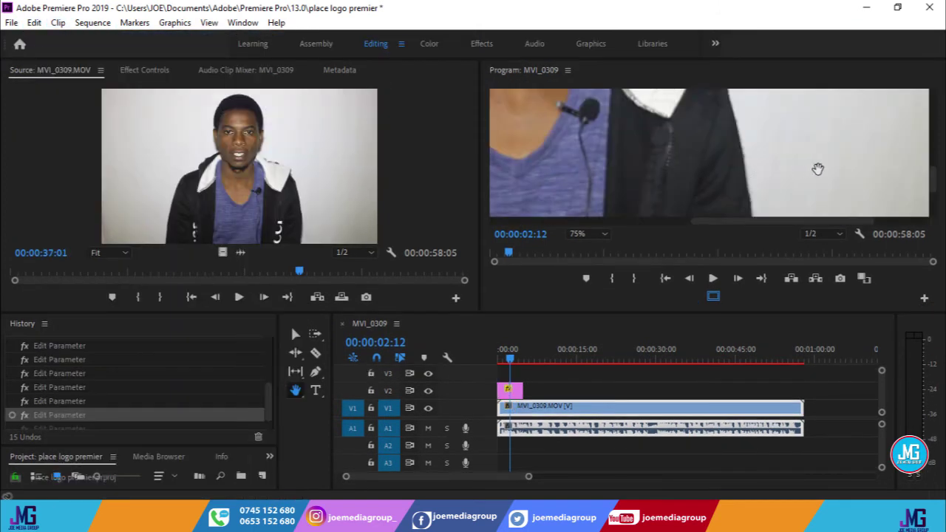
- Set the Program monitor zoom to 100% and pan to the lower-right corner to examine the logo against the safe margins
{"action": "mouse_move", "coordinate": [709, 173]}
{"action": "left_mouse_down"}
{"action": "mouse_move", "coordinate": [819, 122]}
{"action": "mouse_move", "coordinate": [710, 172]}
{"action": "left_mouse_up"}
{"action": "left_click", "coordinate": [588, 234]}
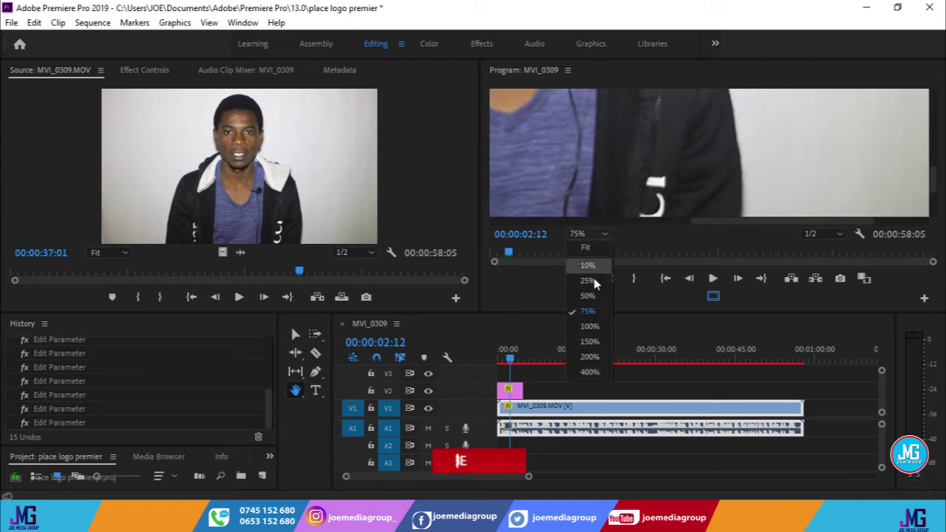
{"action": "left_click", "coordinate": [593, 329]}
{"action": "left_click_drag", "start_coordinate": [775, 194], "coordinate": [770, 101]}
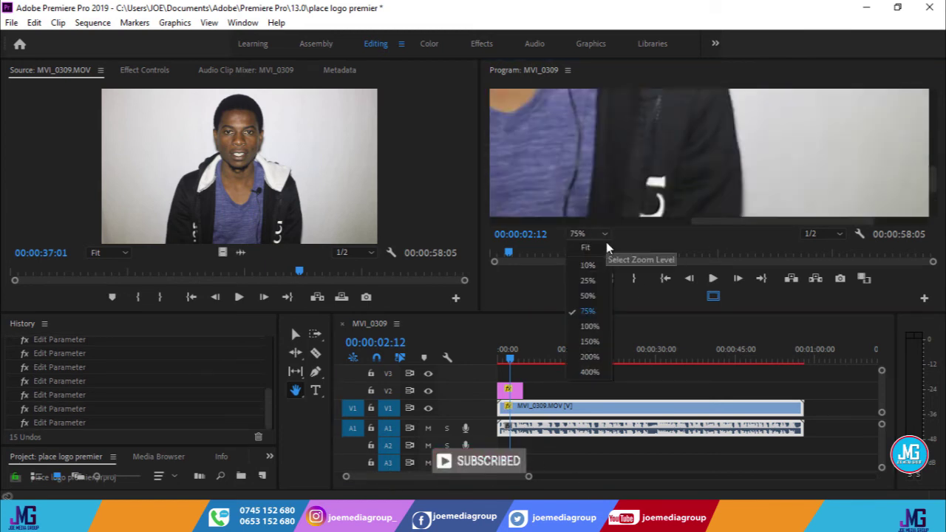
{"action": "left_click", "coordinate": [590, 326]}
{"action": "left_click_drag", "start_coordinate": [699, 167], "coordinate": [582, 94]}
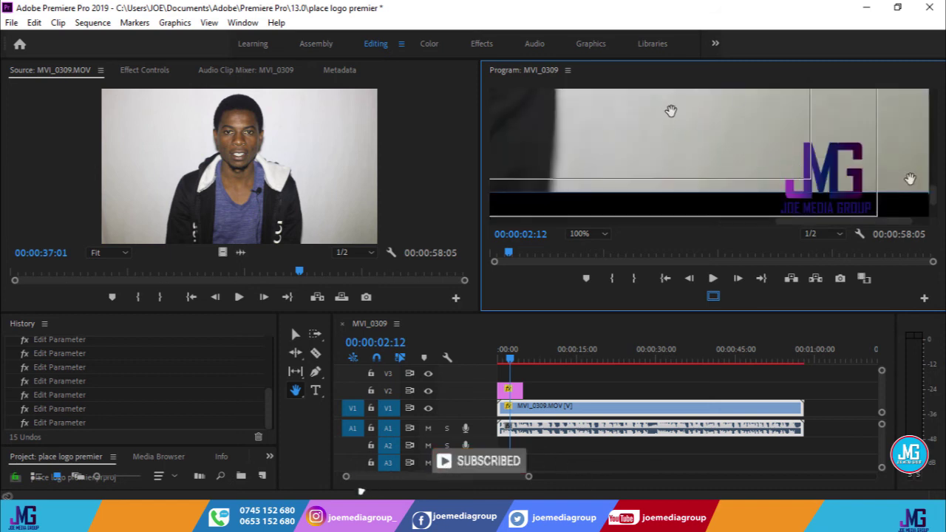